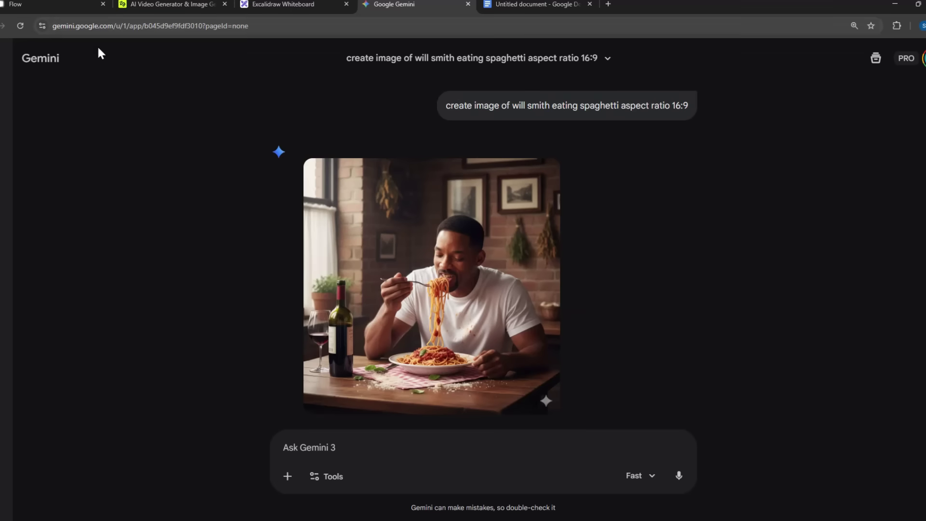
Review the spaghetti image full-size and its 'aspect ratio 16:9' request in Gemini.
mouse_move(407, 198)
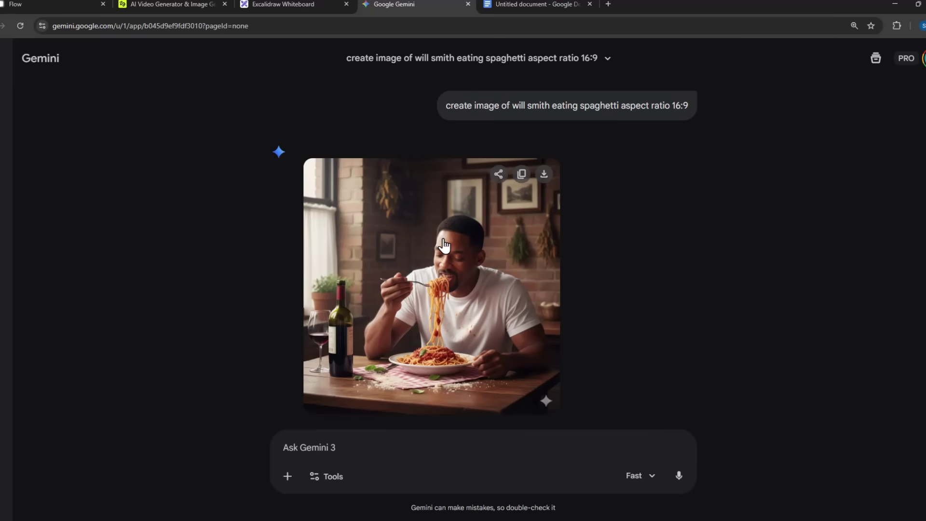
mouse_move(598, 104)
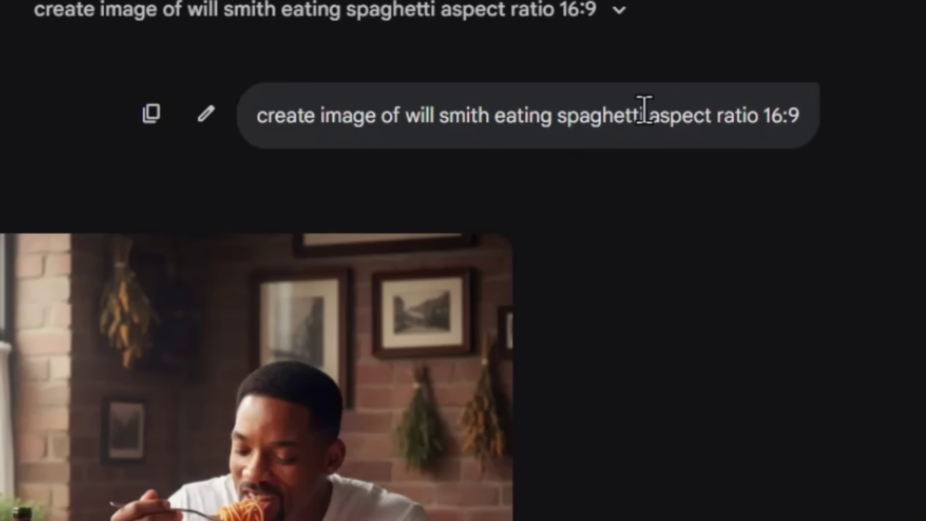
left_click_drag(644, 112, 805, 118)
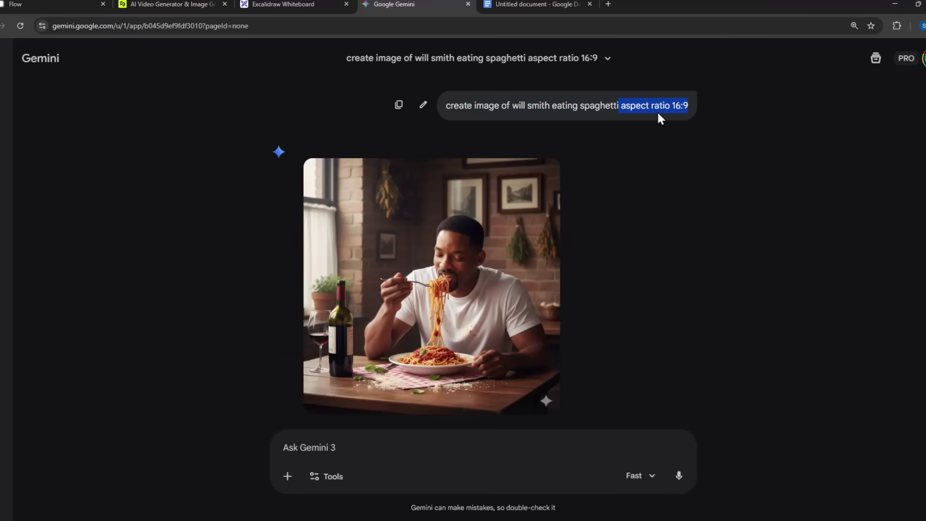
left_click(433, 273)
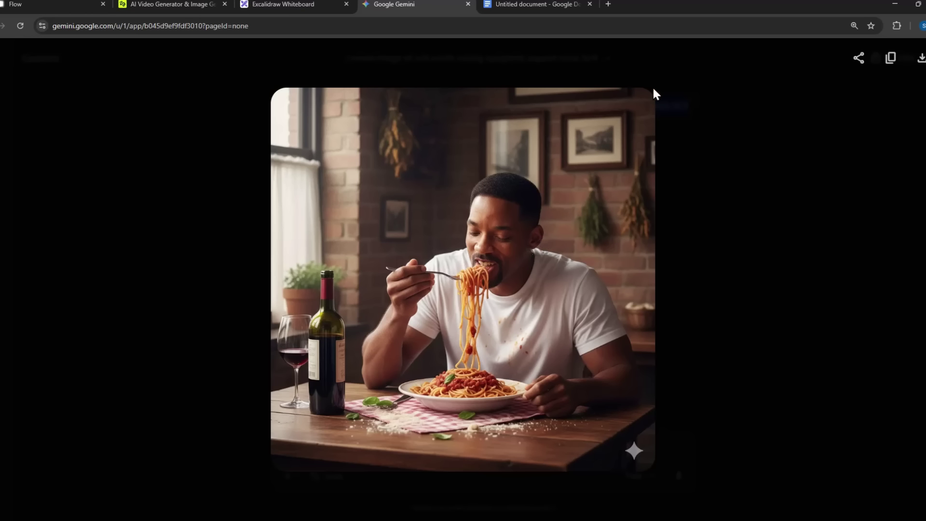
left_click(862, 208)
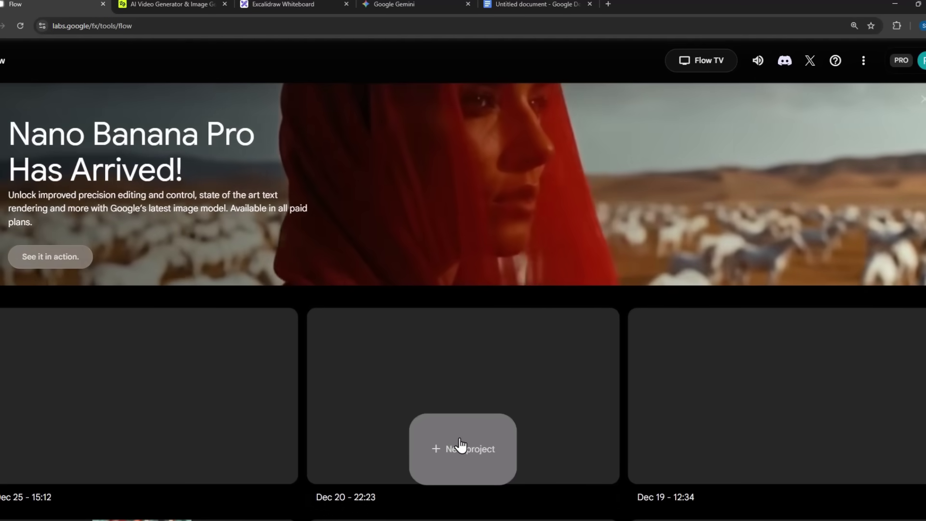
Create a new Flow project and upload the green-dress woman's photo as a cropped image ingredient.
left_click(443, 436)
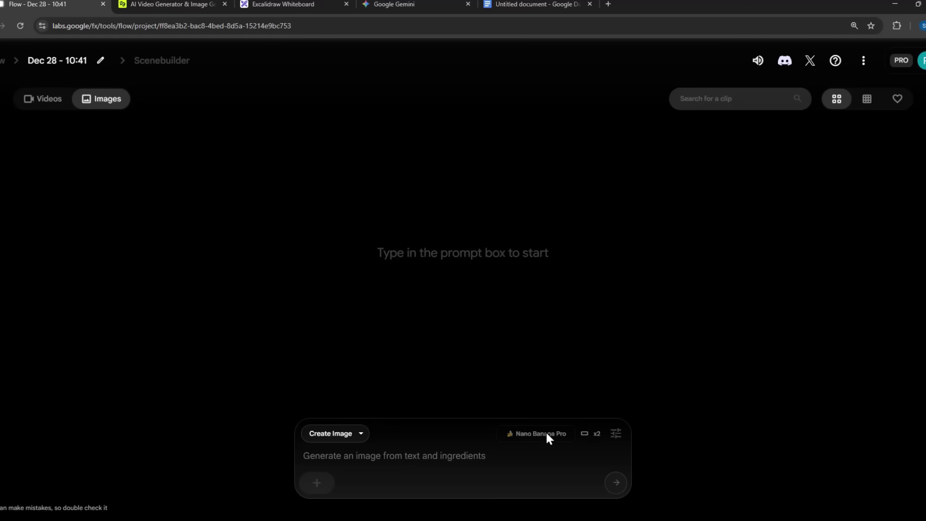
left_click(616, 434)
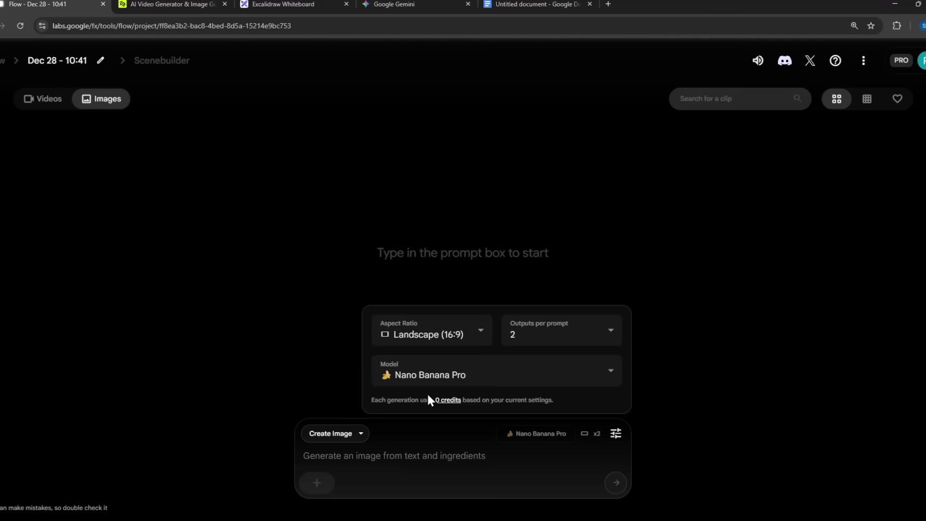
left_click(330, 480)
left_click(259, 162)
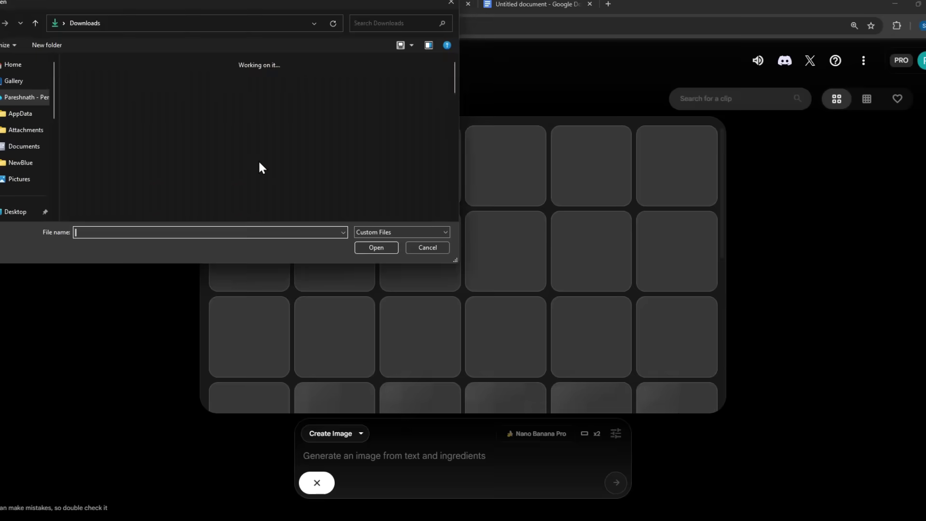
double_click(239, 161)
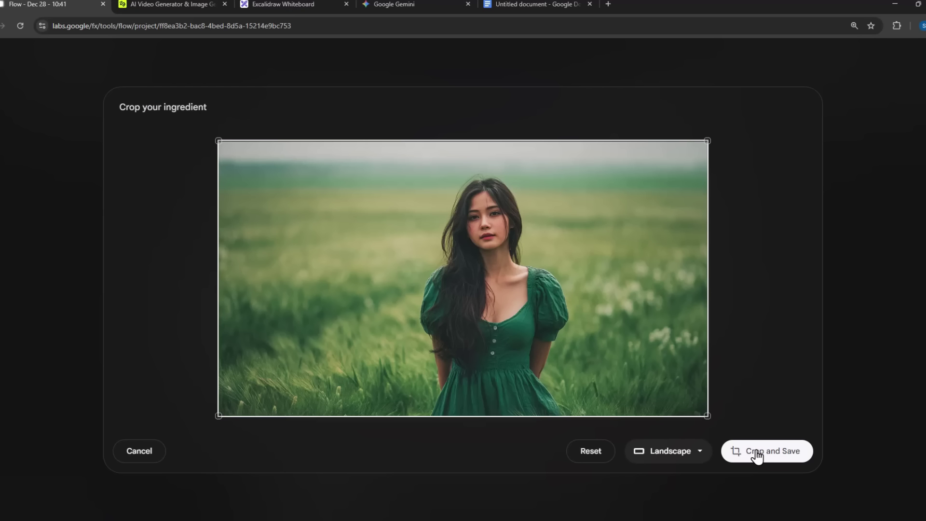
left_click(270, 4)
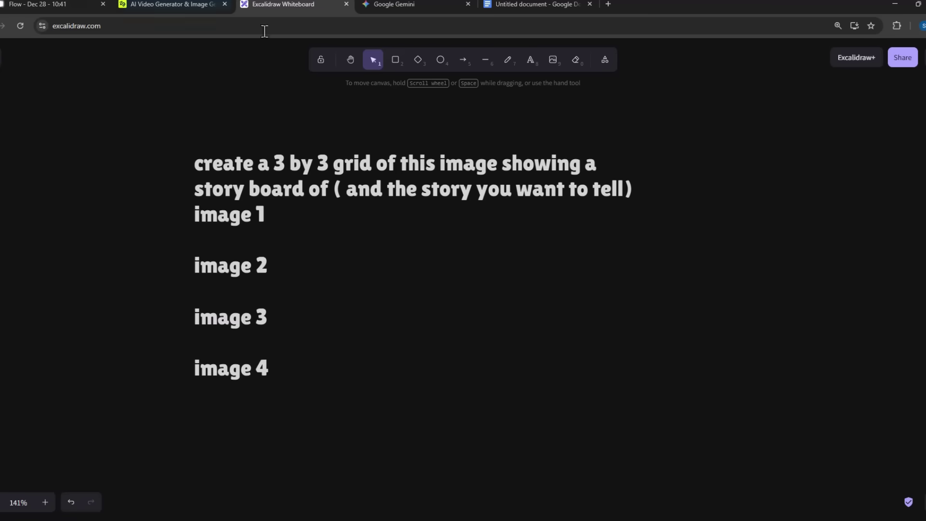
Select the template's opening phrase 'create a 3 by 3 grid of this image showing'.
double_click(296, 166)
left_click(528, 237)
left_click(162, 129)
double_click(202, 163)
left_click(203, 163)
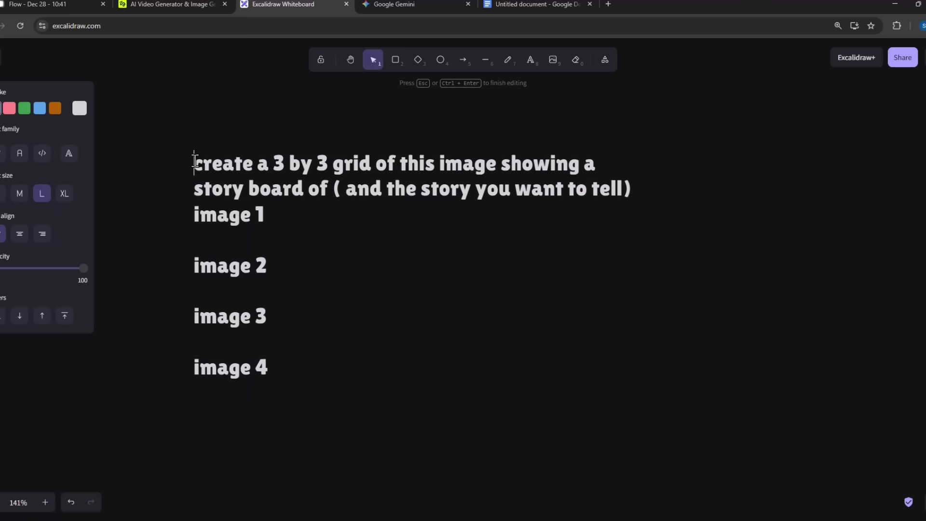
left_click_drag(195, 163, 585, 162)
key("ctrl+c")
Generate grids from the pasted grid prompt extended with 'different camera angles'.
key("ctrl+1")
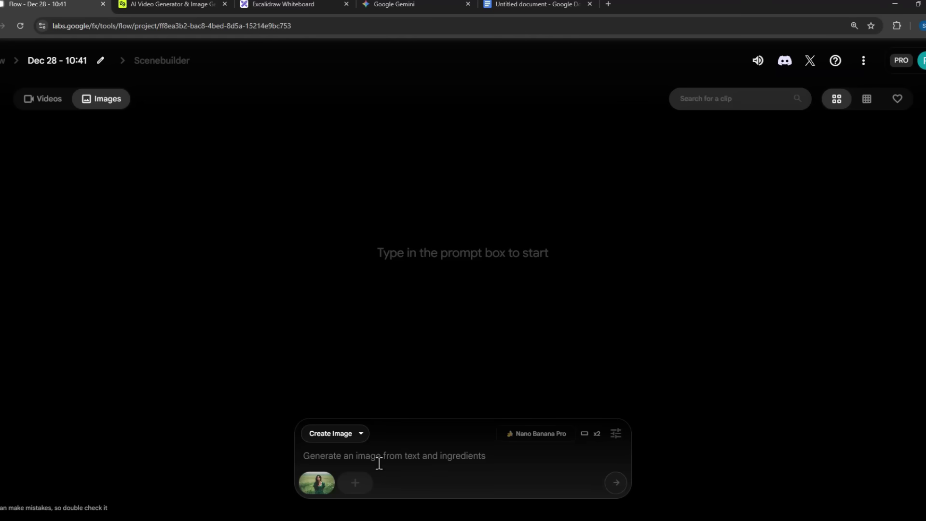
left_click(379, 462)
key("ctrl+v")
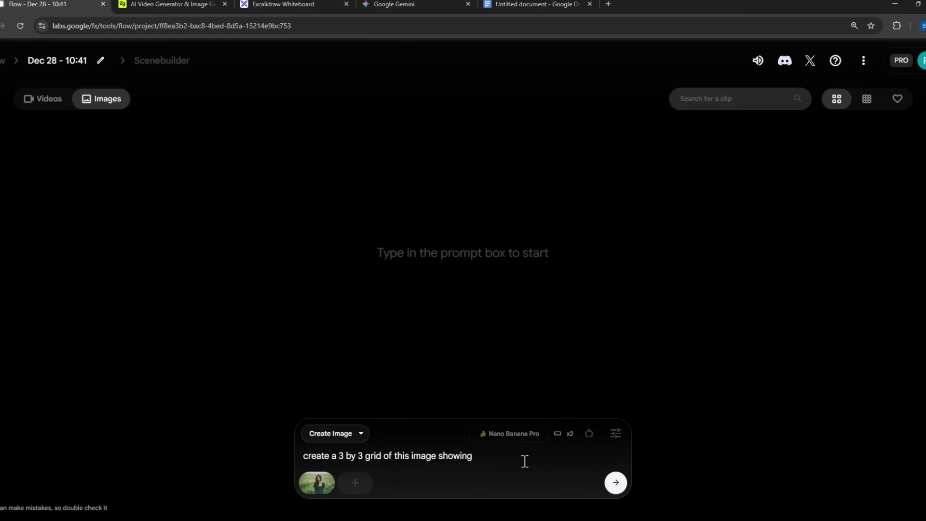
type("different caamera angles")
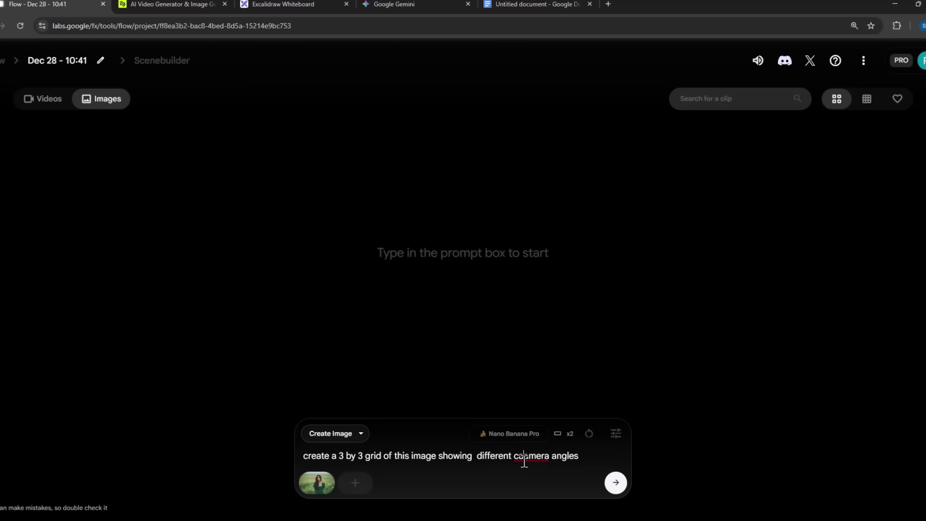
left_click(615, 482)
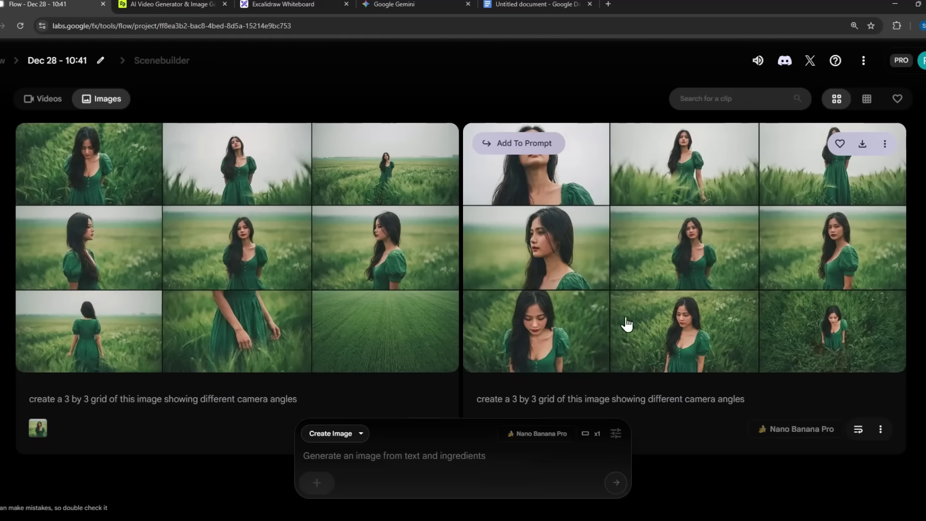
Keep the landscape aspect ratio and choose a download size for the second grid.
left_click(615, 433)
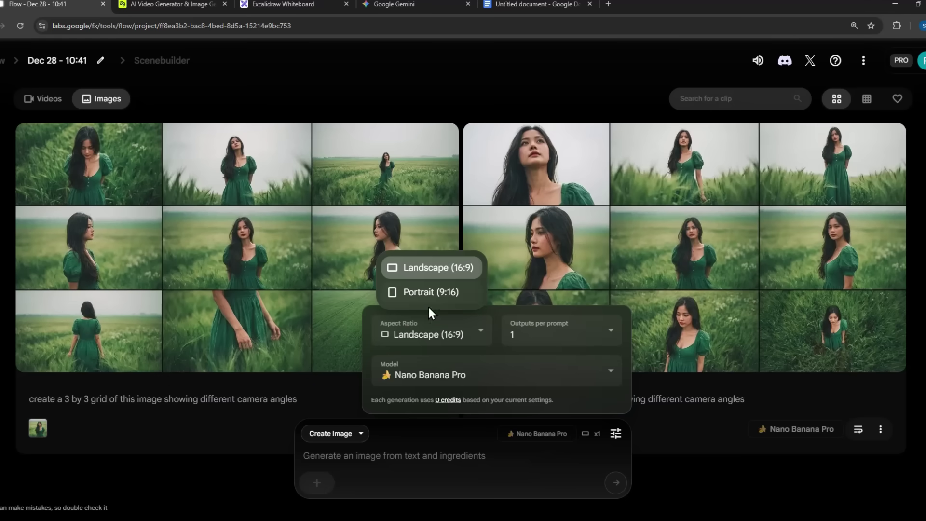
left_click(377, 306)
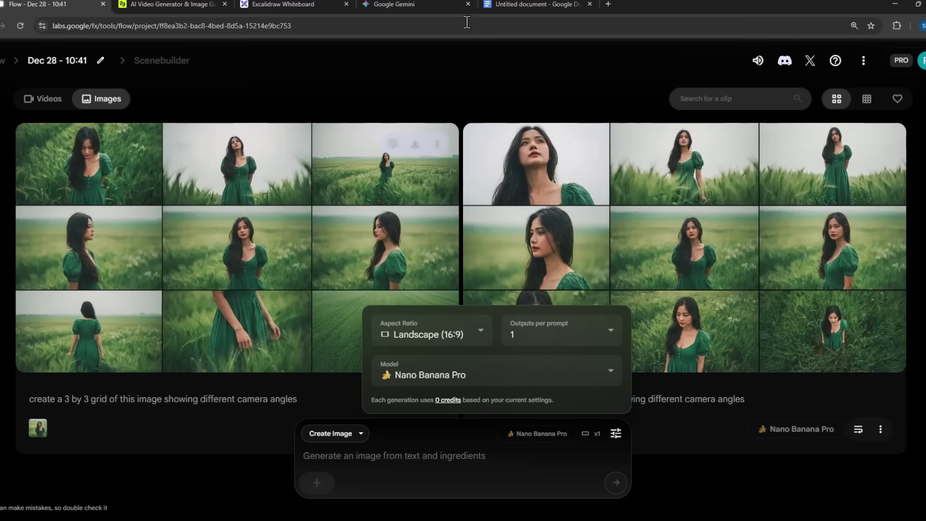
left_click(474, 97)
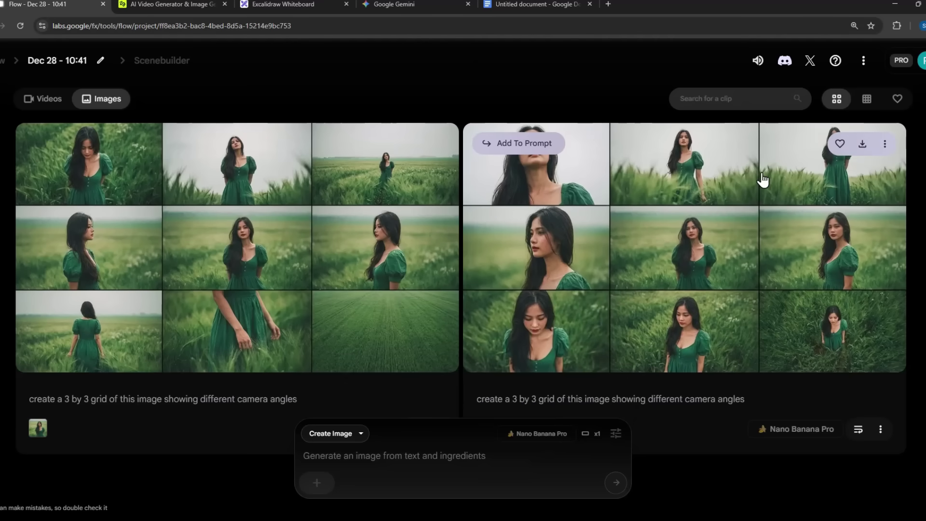
left_click(862, 143)
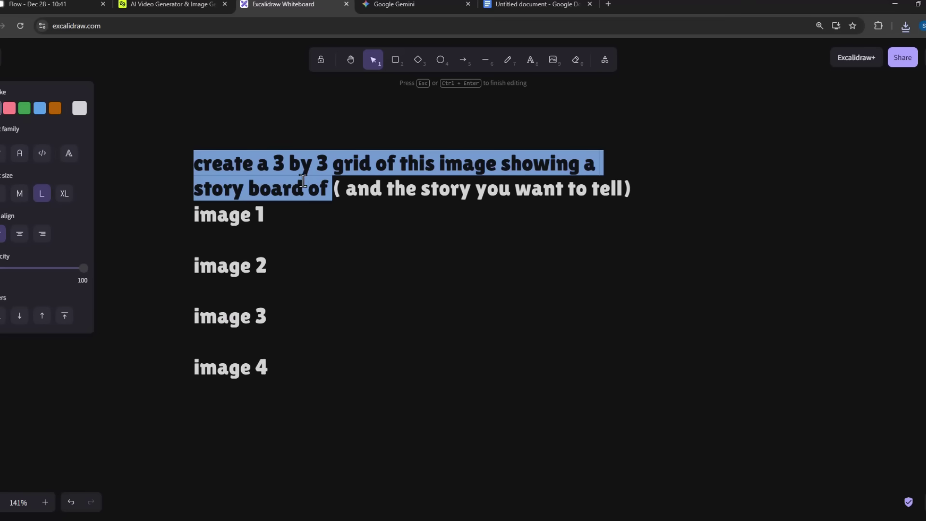
Attach the reference photo, paste the coffee-run storyboard prompt, and generate the grid.
right_click(294, 182)
left_click(325, 243)
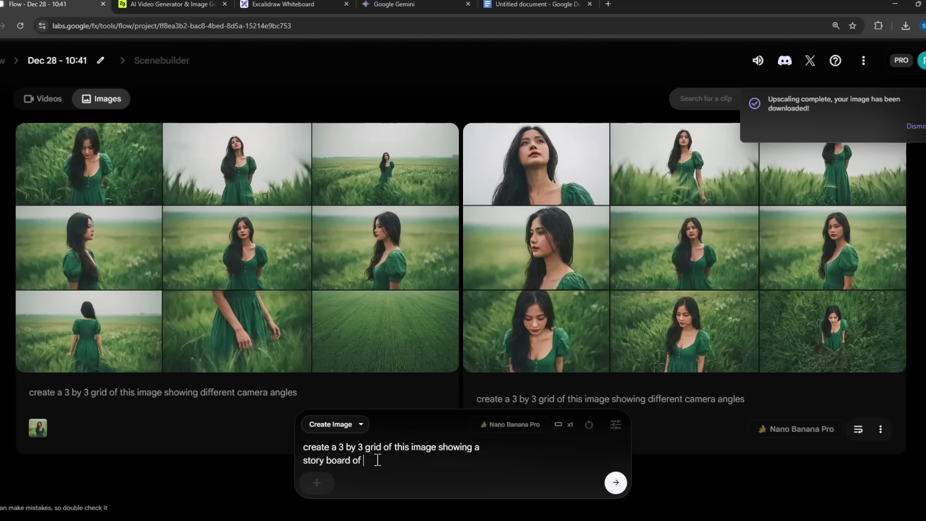
left_click_drag(31, 430, 317, 482)
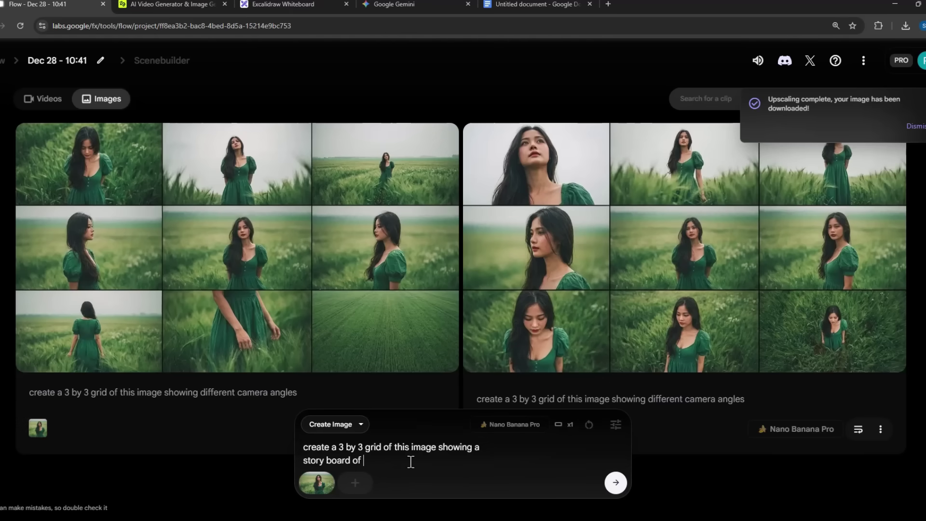
key("ctrl+v")
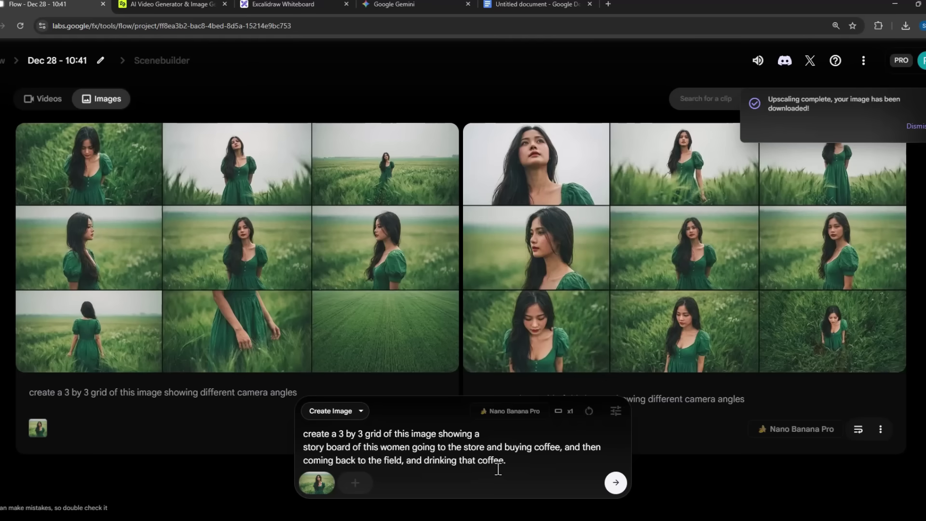
left_click(615, 482)
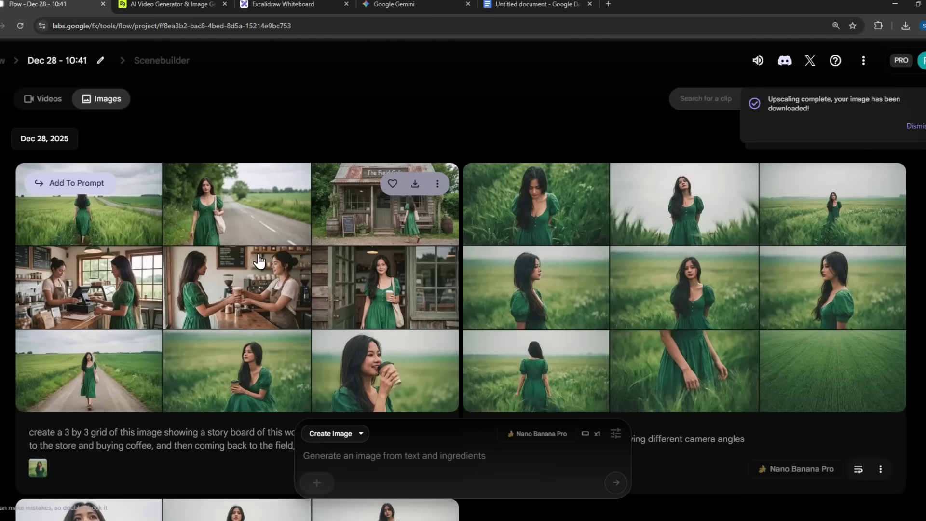
Choose Kling O1 Video as the model in Higgsfield.
left_click(178, 4)
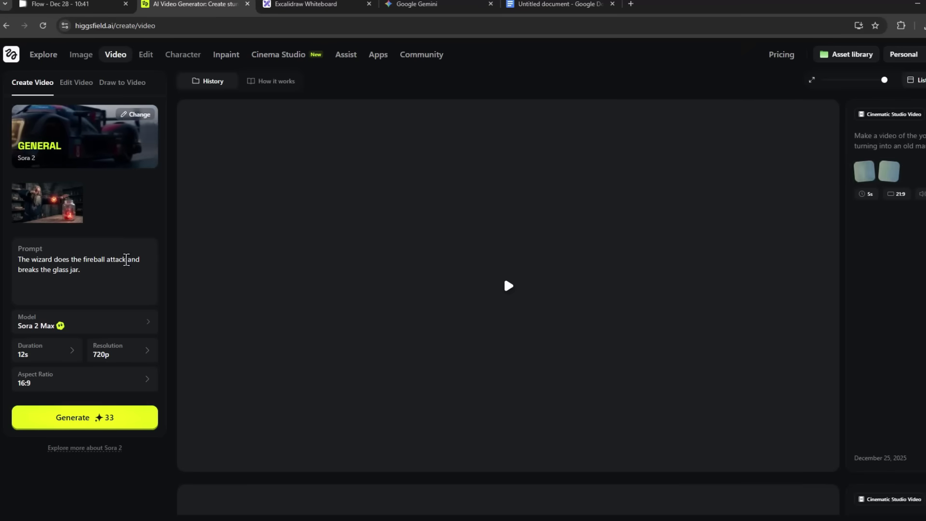
left_click(135, 325)
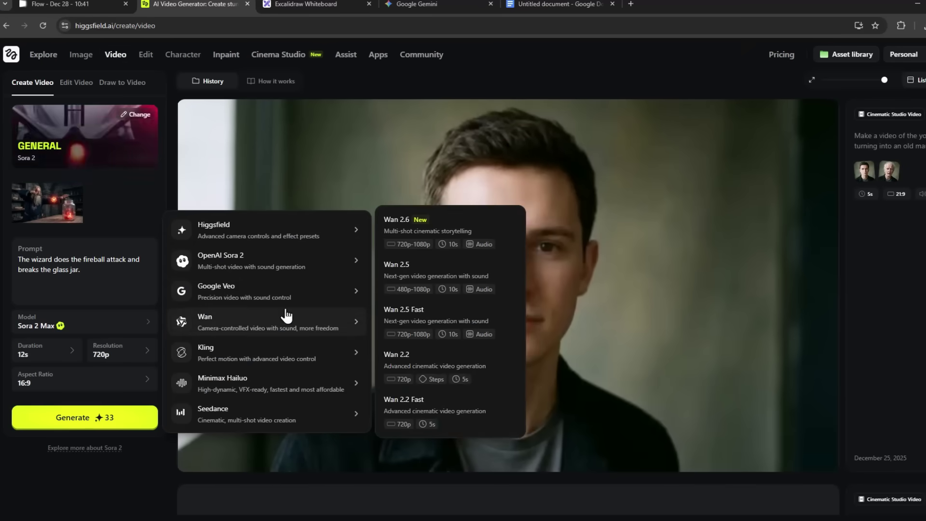
mouse_move(289, 352)
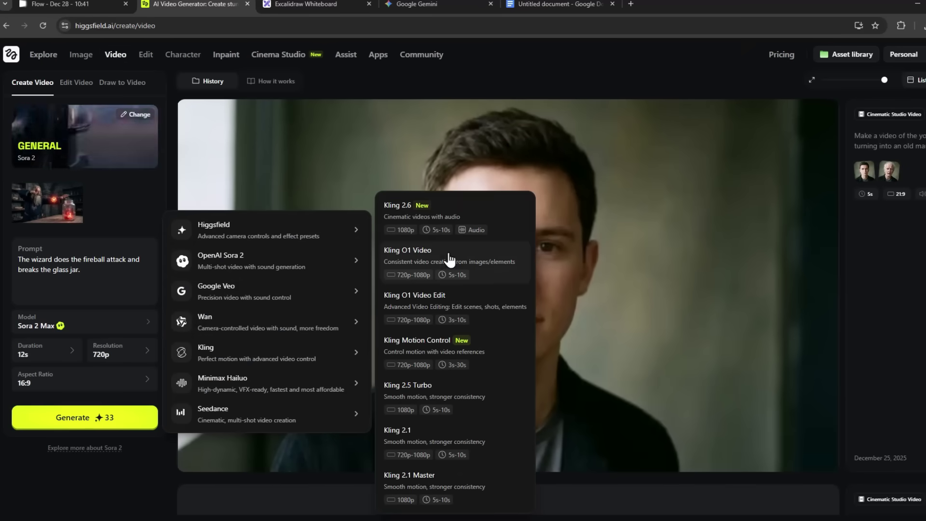
left_click(485, 270)
Set the storyboard as start frame, paste the cinematic sequence prompt, and review the results.
left_click_drag(309, 322, 41, 301)
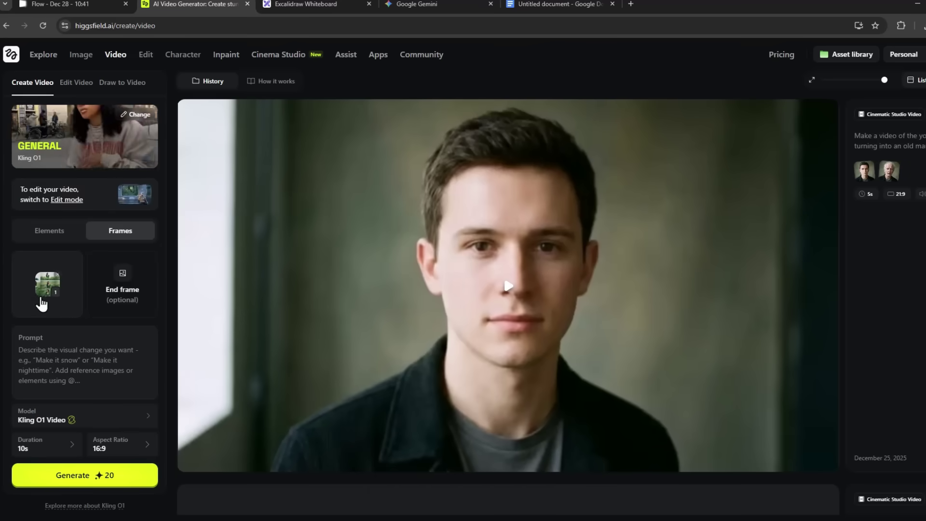
left_click(34, 349)
key("ctrl+v")
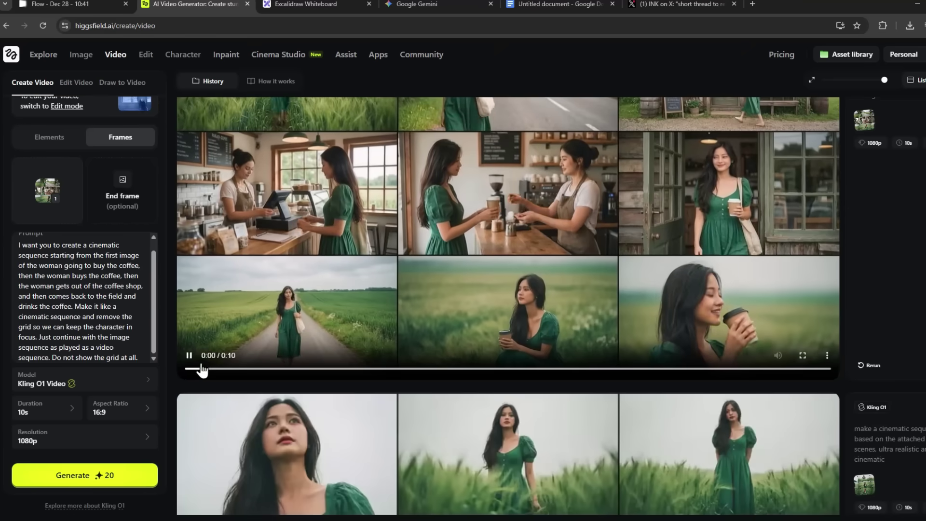
scroll(332, 250, "down", 5)
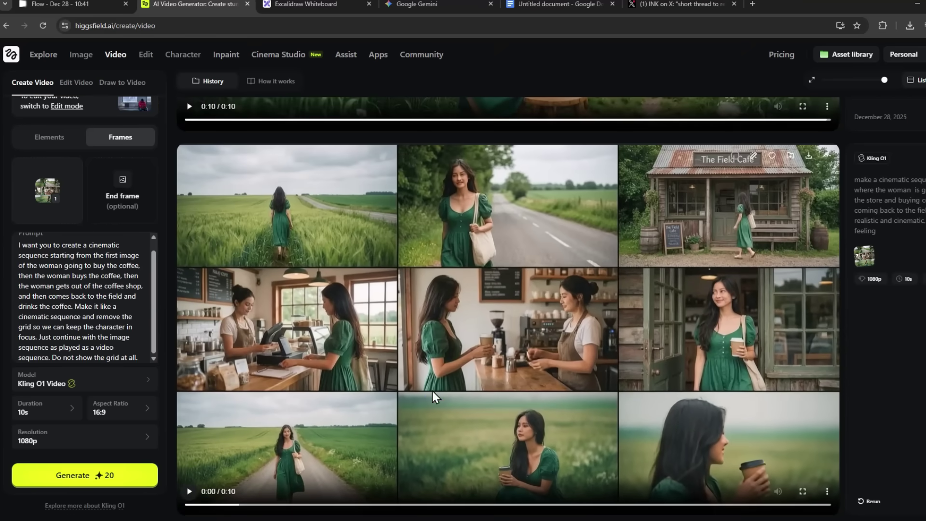
scroll(487, 288, "down", 2)
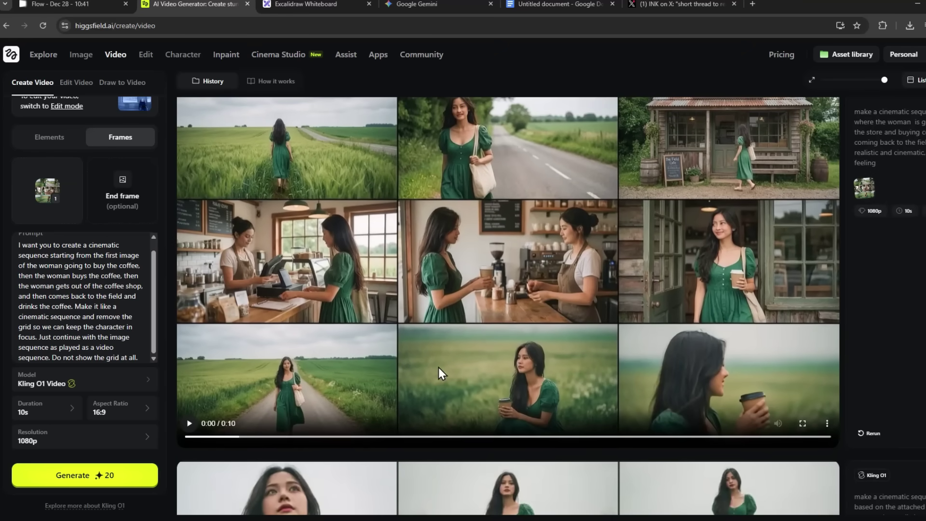
scroll(438, 367, "up", 2)
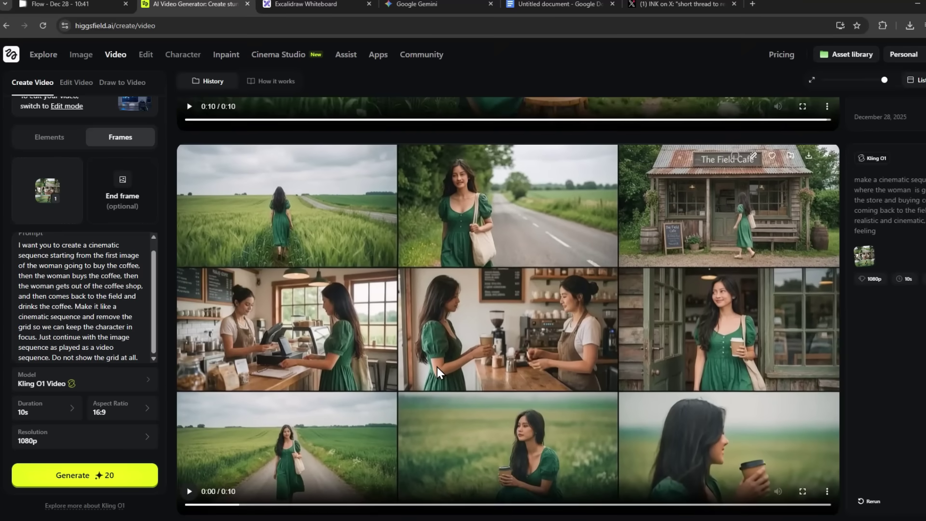
key("ctrl+shift+Tab")
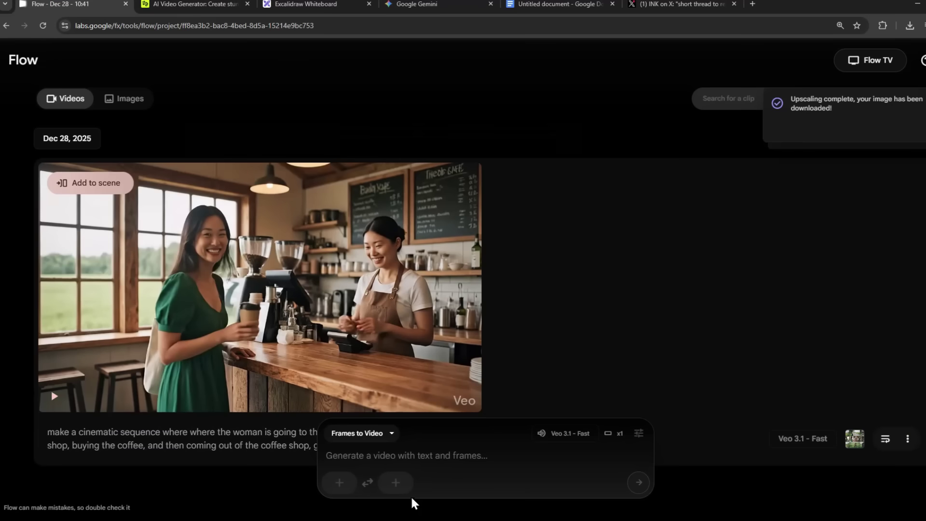
View the coffee-run storyboard grids of the woman in the green dress.
mouse_move(85, 381)
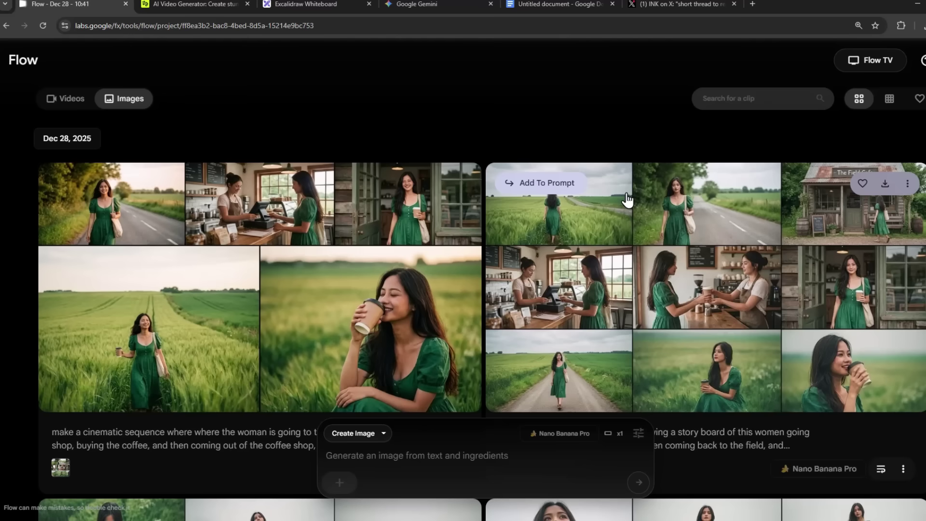
Upscale the storyboard's first panel with the 'make the first image bigger and upscale it' prompt.
left_click(535, 182)
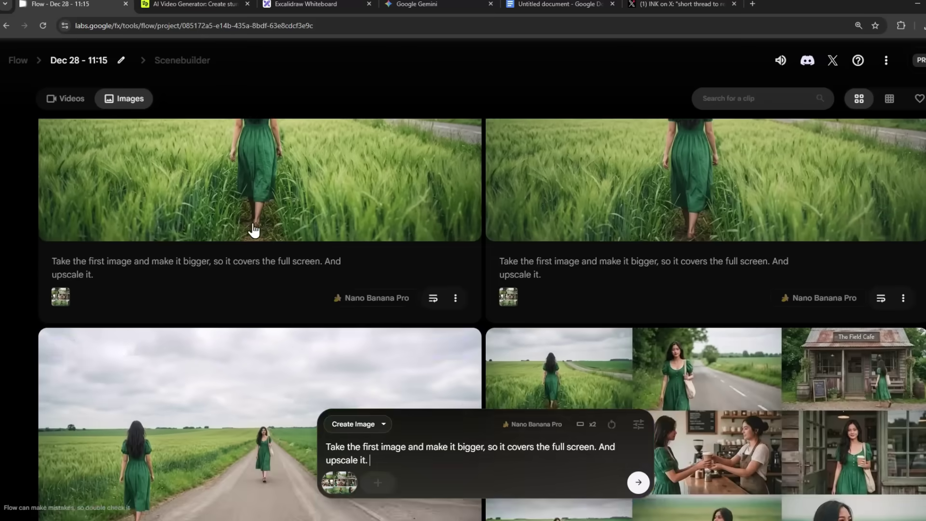
scroll(192, 279, "up", 4)
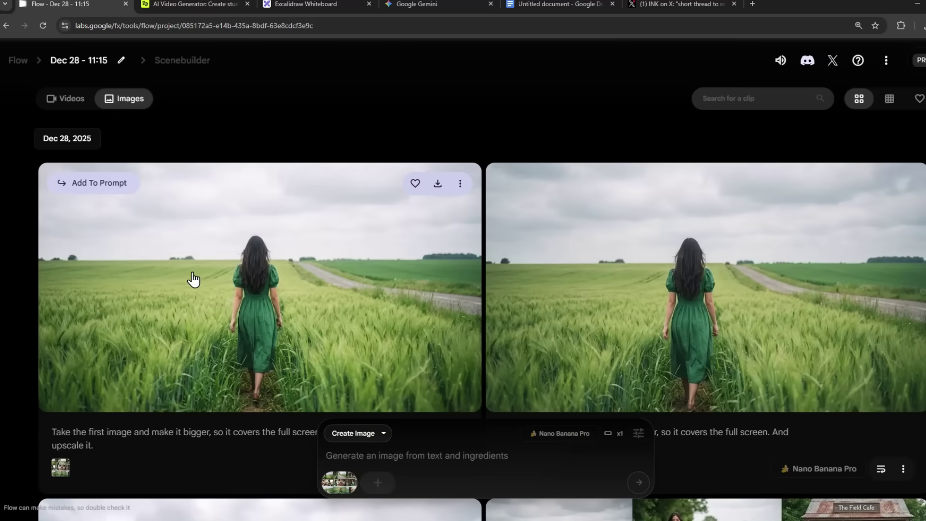
Reuse the upscale prompt with 'second' to enlarge the woman-on-the-road panel.
scroll(194, 280, "down", 5)
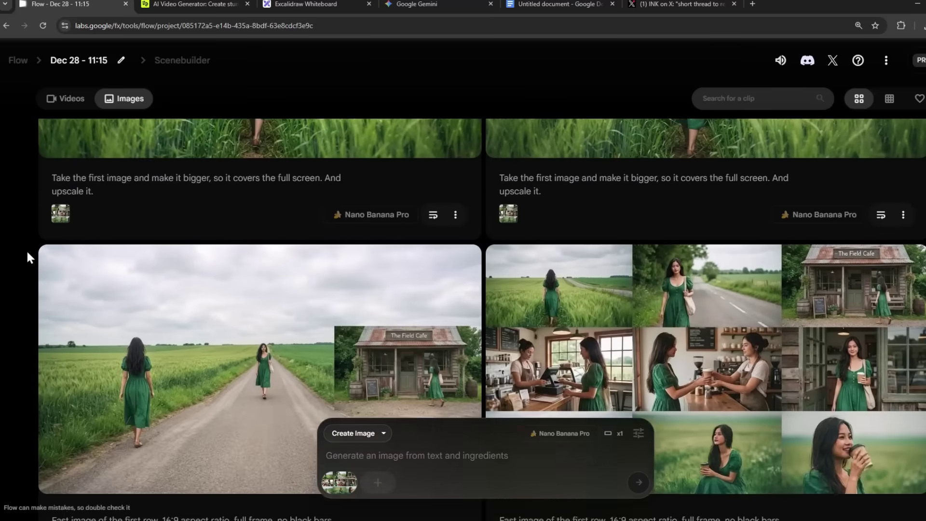
scroll(192, 263, "up", 3)
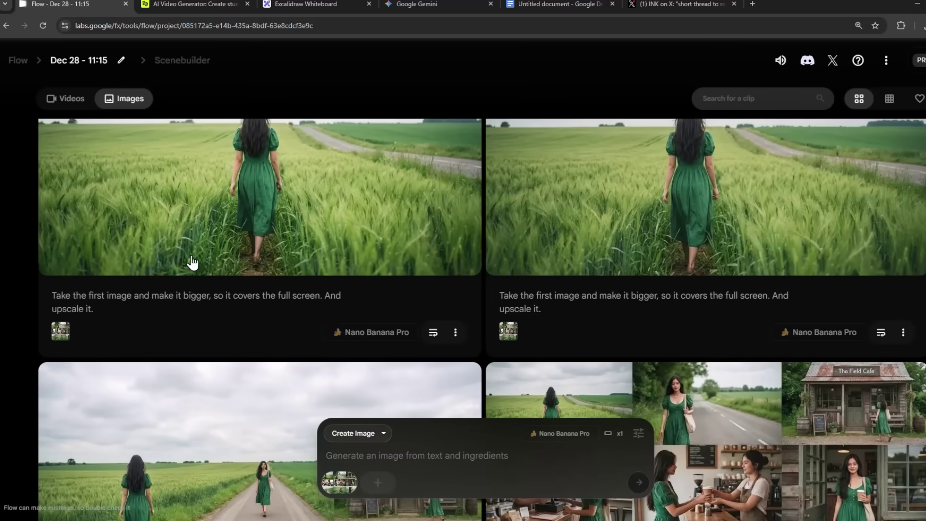
left_click(433, 332)
double_click(371, 447)
type("second")
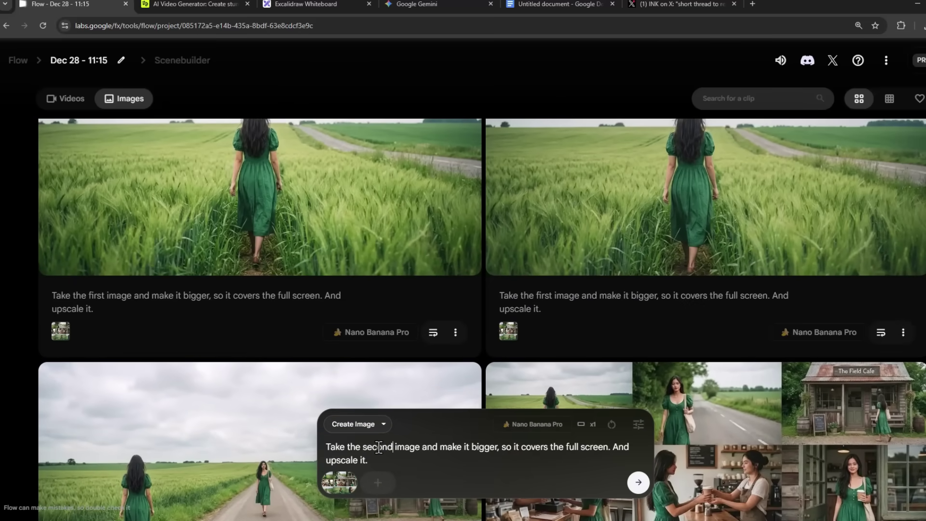
Change the prompt to 'third', fixing the misspelling, to enlarge The Field Cafe panel.
double_click(378, 447)
type("thired")
scroll(356, 437, "up", 1)
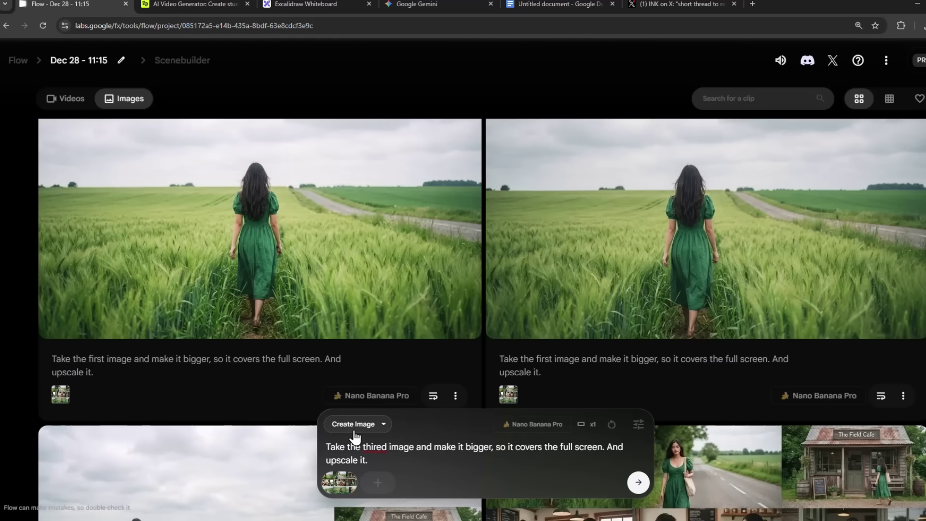
right_click(375, 448)
left_click(413, 206)
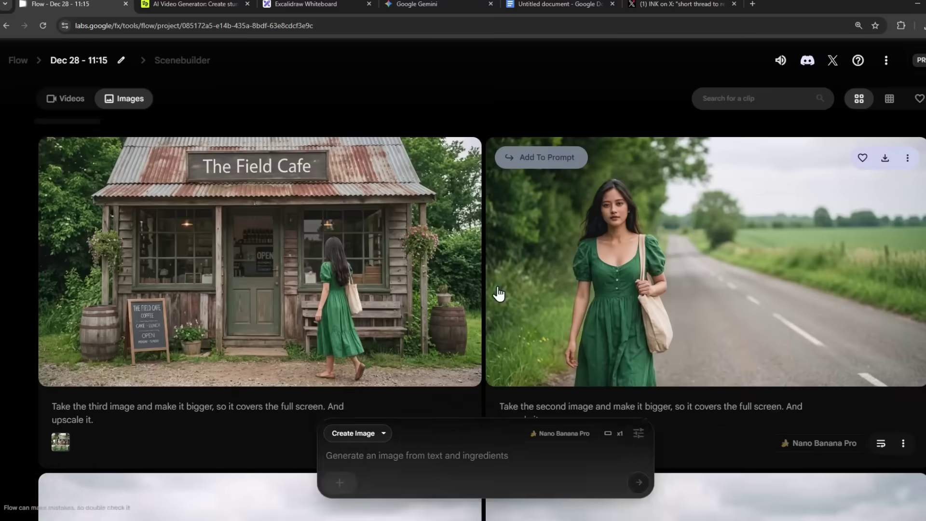
scroll(441, 327, "down", 5)
scroll(578, 337, "up", 5)
scroll(544, 289, "up", 1)
scroll(431, 279, "down", 3)
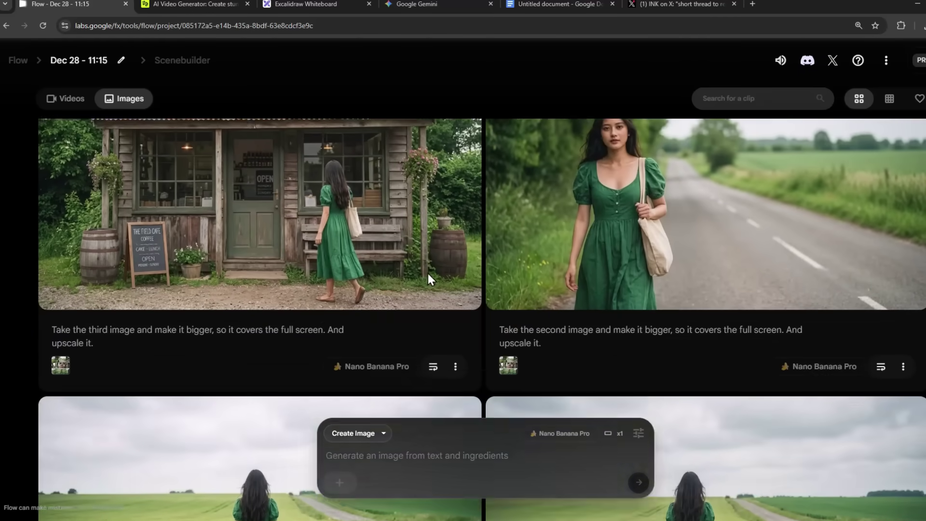
scroll(430, 279, "down", 5)
scroll(409, 317, "up", 6)
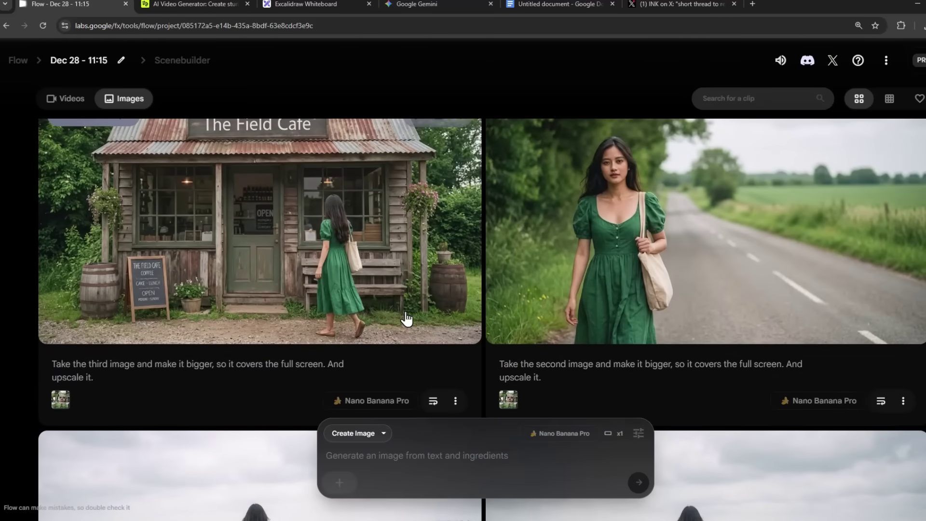
scroll(410, 311, "up", 3)
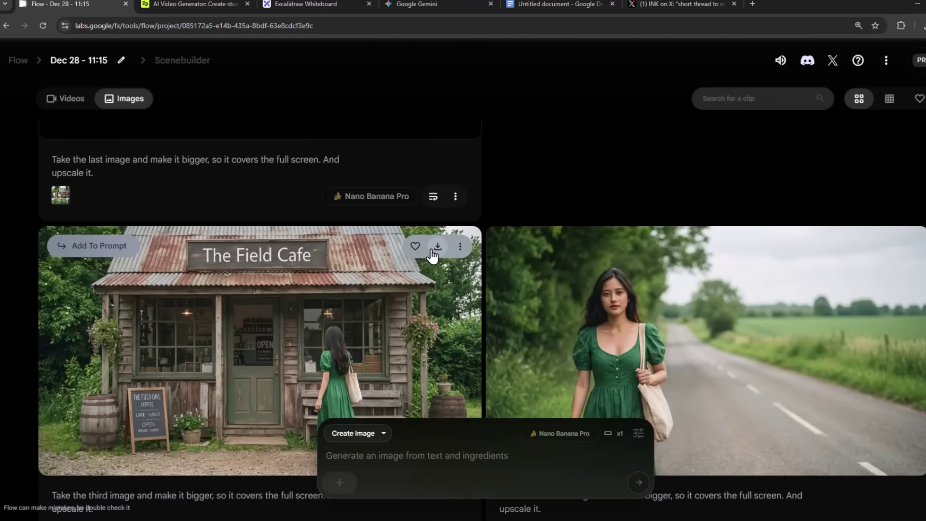
Use the café image as start frame with Minimax Hailuo 2.3 Fast, Unlimited, 1080p.
key("ctrl+Tab")
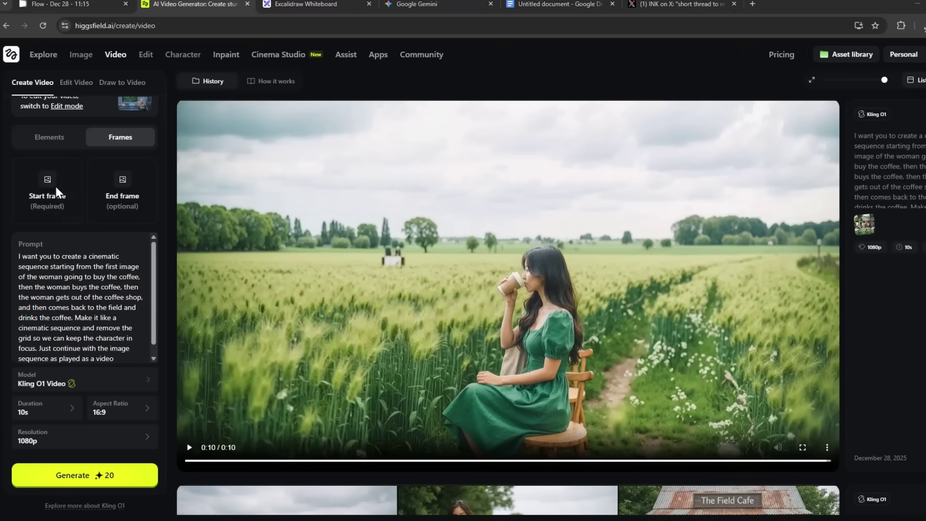
left_click(56, 187)
left_click(189, 108)
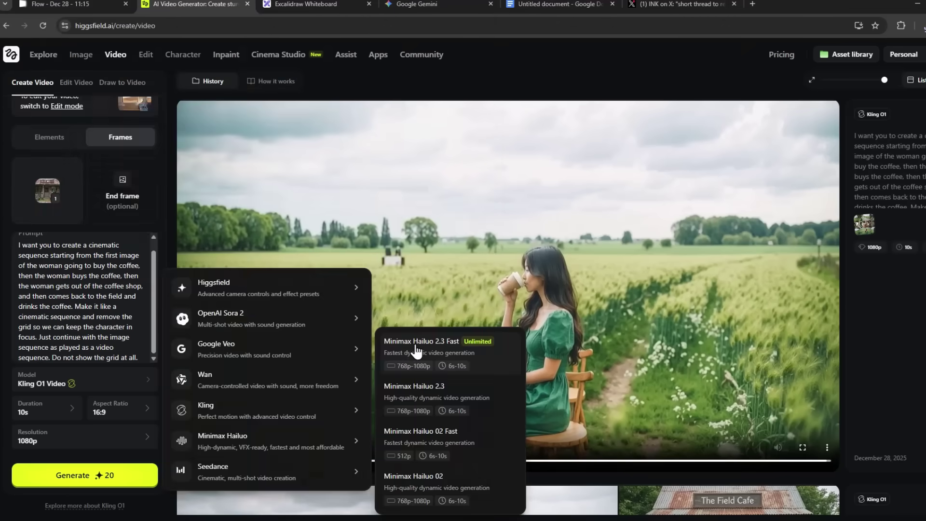
left_click(416, 347)
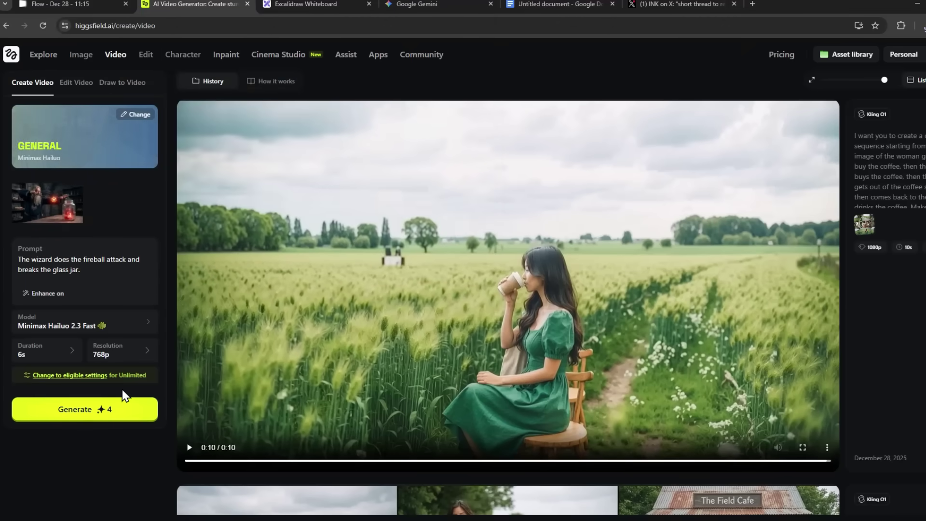
left_click(88, 376)
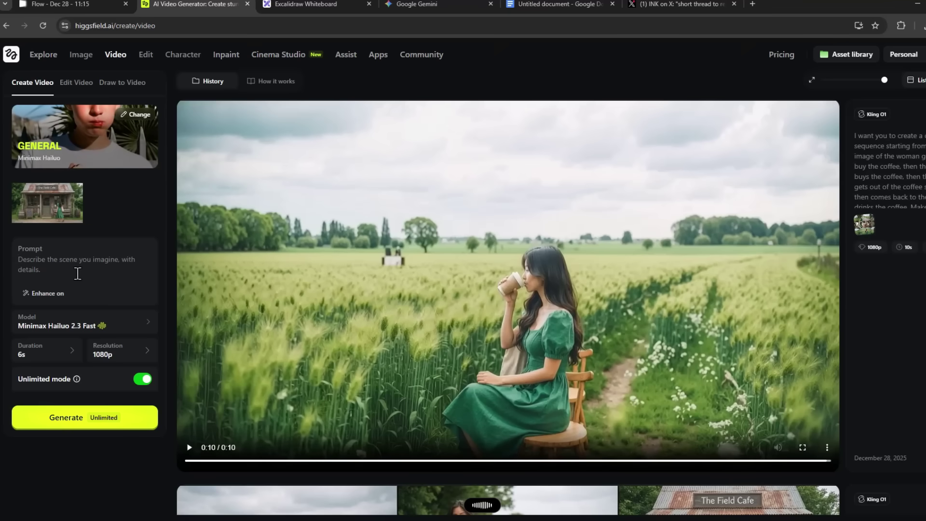
Paste the low-motion prompt, remove the stray word 'Model', and generate the clip.
type("Model generate a low-motion video of the woman going into the coffee shop.")
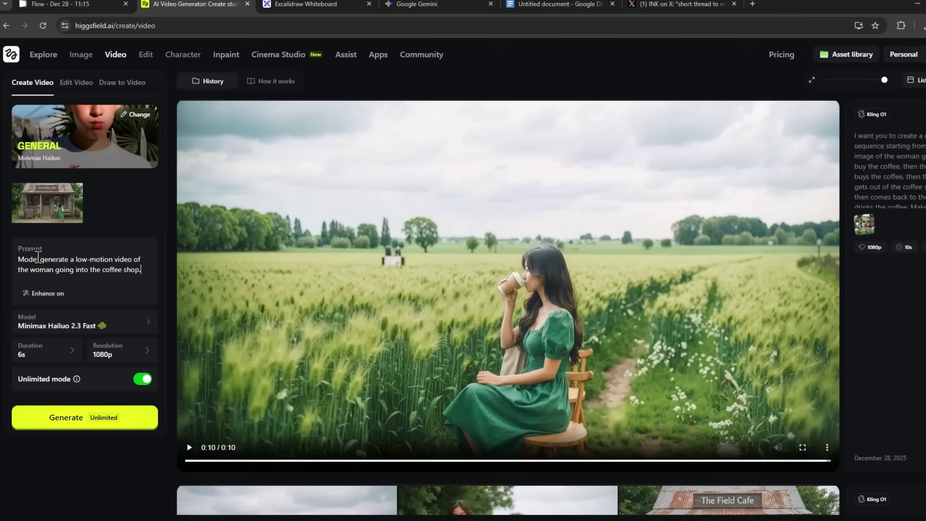
left_click_drag(42, 260, 18, 259)
key("BackSpace")
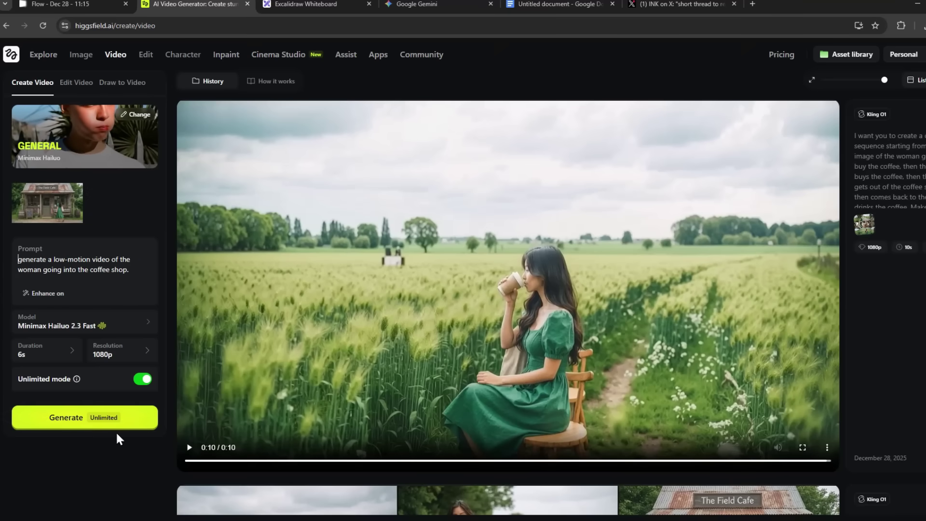
left_click(122, 419)
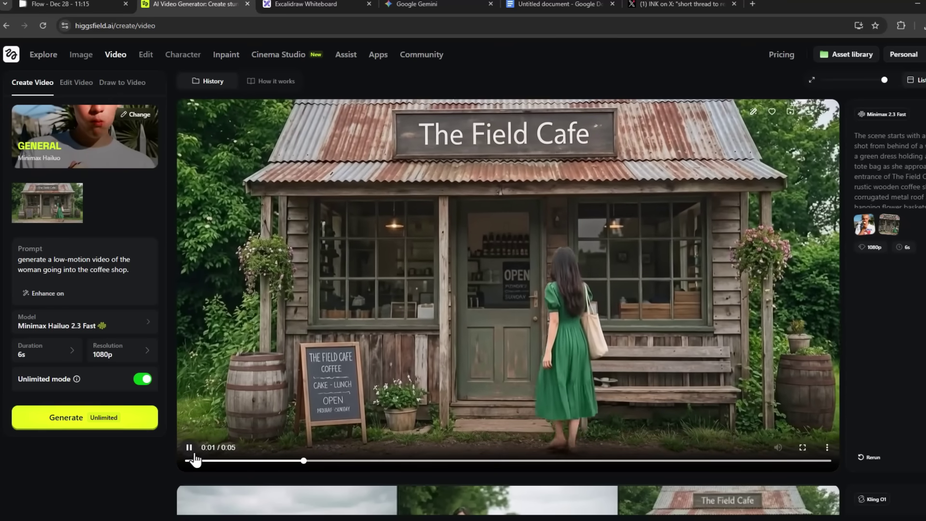
Play the Minimax Hailuo clip of the woman at The Field Cafe's door and pause it around 0:03.
key("space")
key("space")
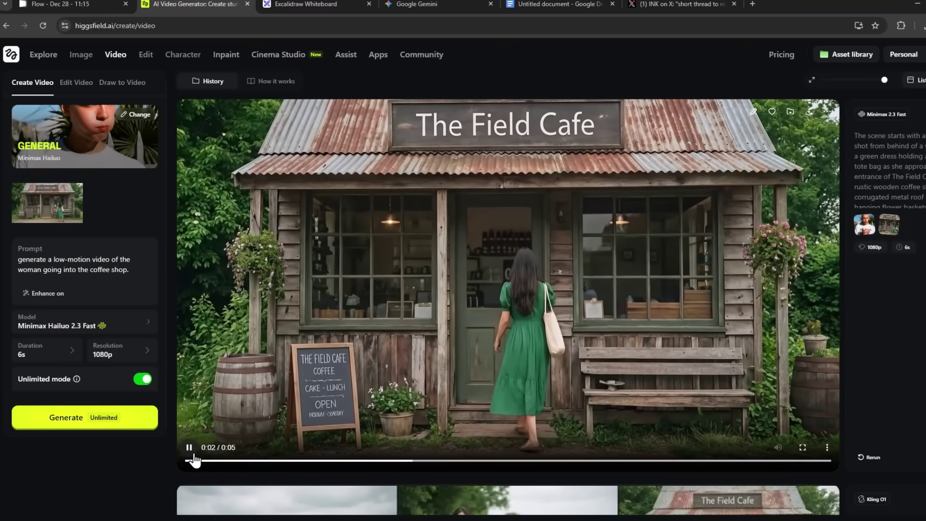
left_click(191, 451)
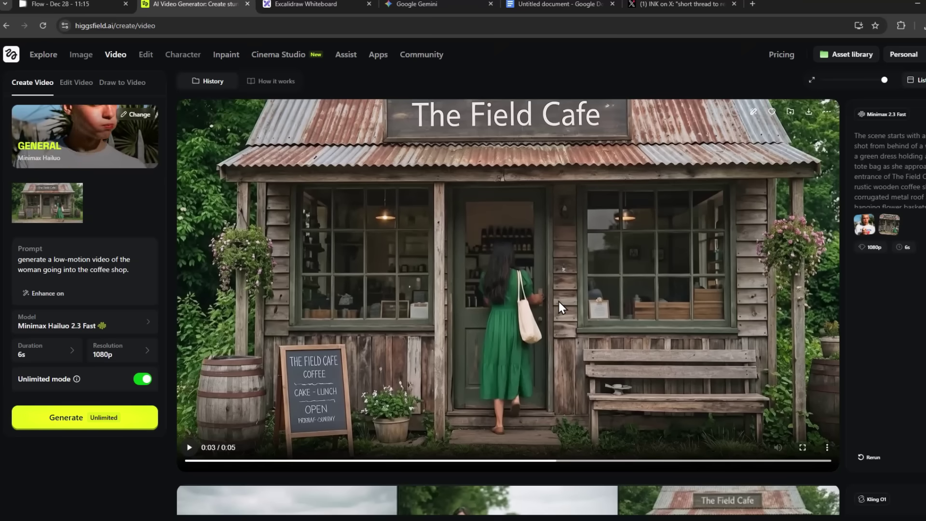
Back in Flow's Images, attach the close-up of the woman sipping coffee in the field as an image-prompt reference.
key("ctrl+Page_Up")
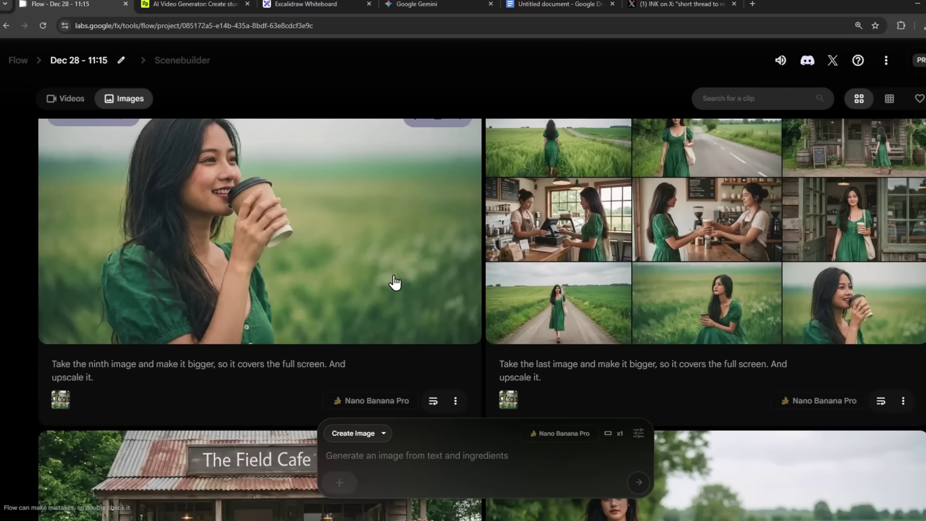
scroll(394, 283, "up", 2)
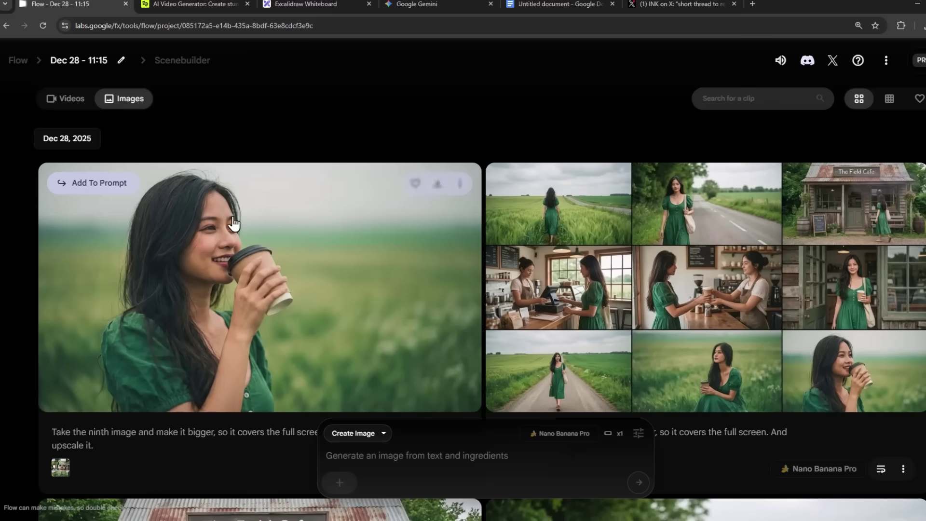
left_click(119, 188)
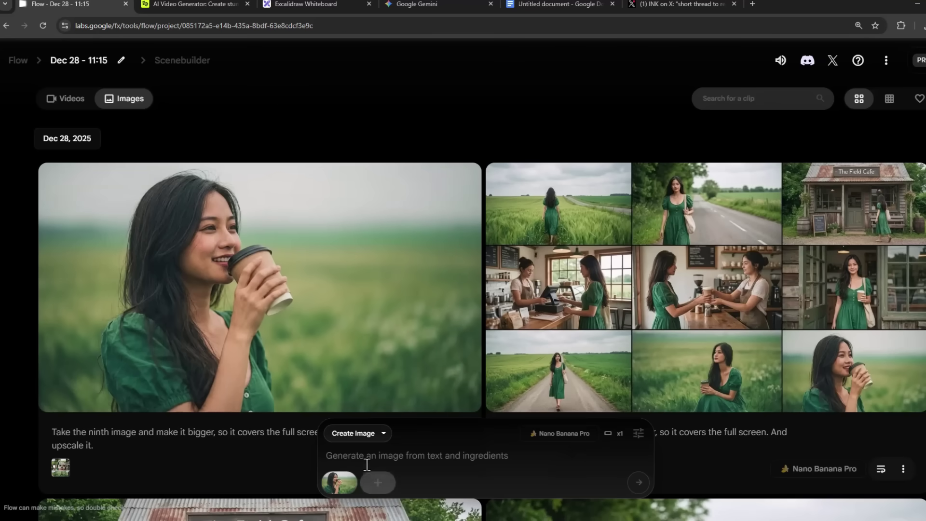
Nudge the 3x3 storyboard prompt text left and select its 'and the story you want to tell' placeholder.
key("ctrl+3")
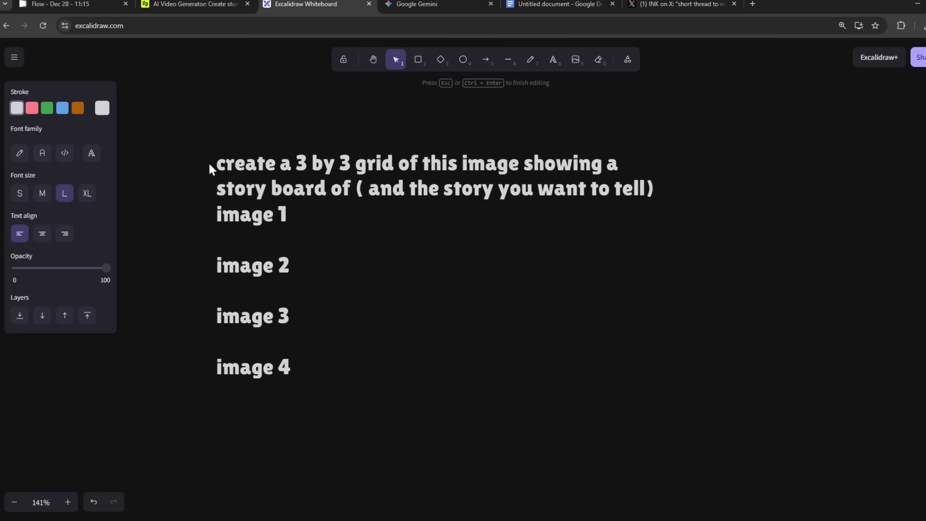
mouse_move(210, 170)
left_mouse_down()
mouse_move(260, 169)
mouse_move(194, 167)
left_mouse_up()
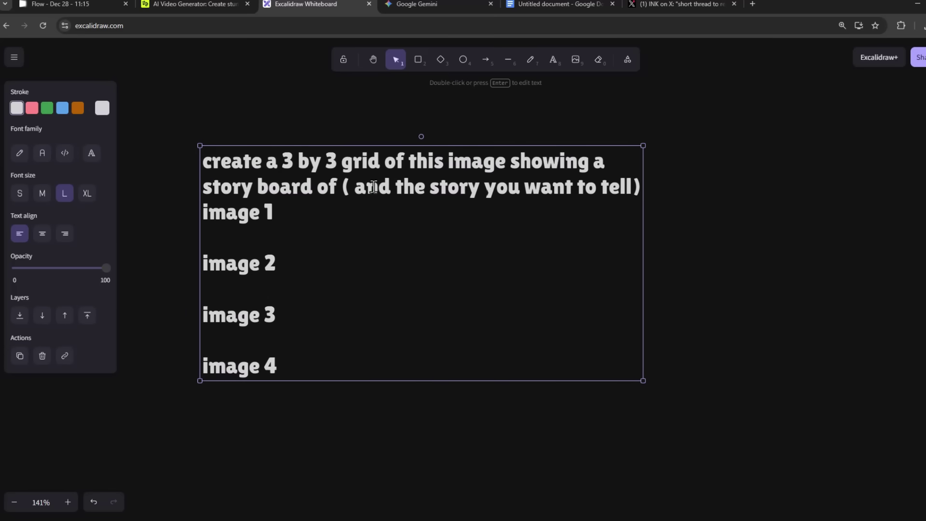
double_click(300, 180)
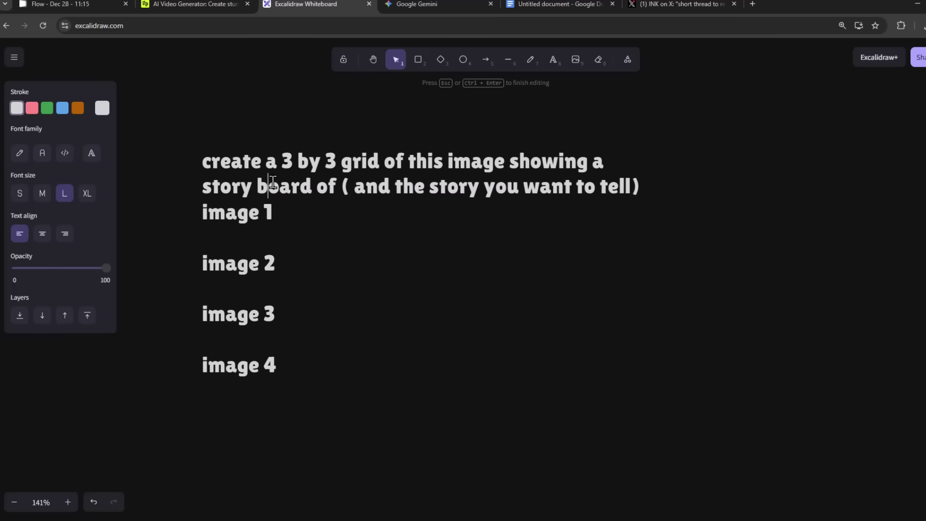
left_click_drag(350, 186, 632, 185)
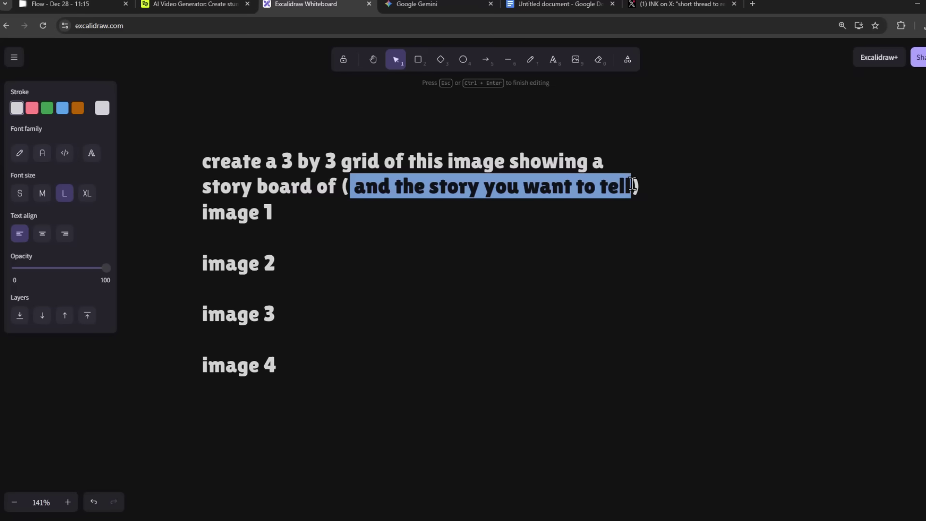